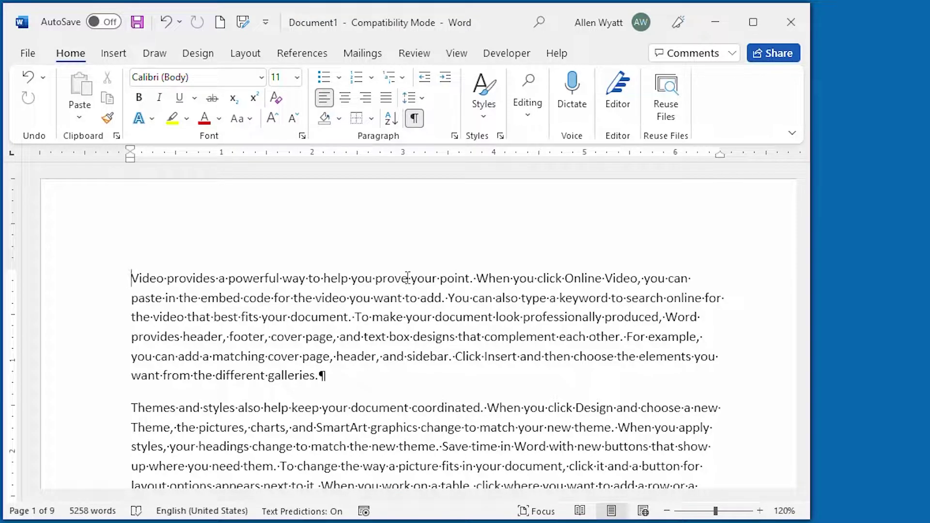
# Step: Preview the finished italic Page 1 header, revert to no header, and switch to the Insert ribbon
pyautogui.click(534, 278)
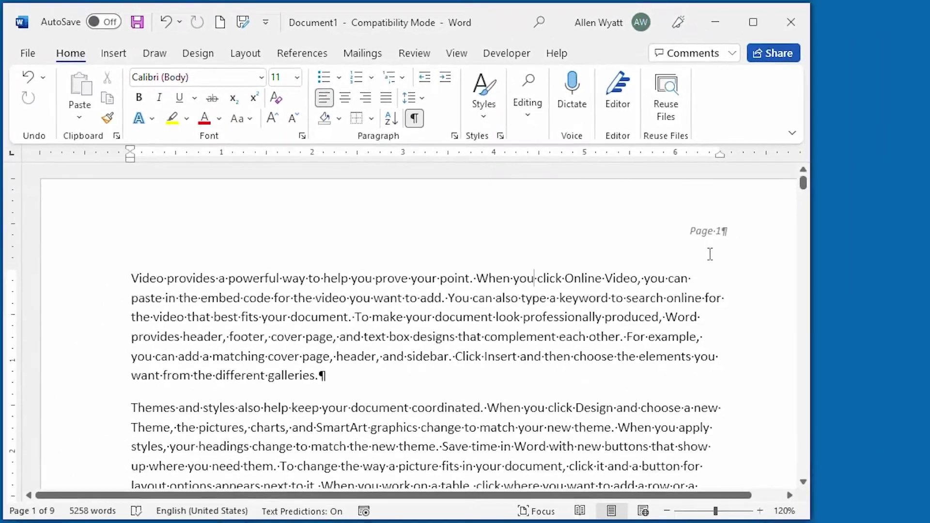
pyautogui.hotkey('ctrl', 'Home')
pyautogui.click(112, 54)
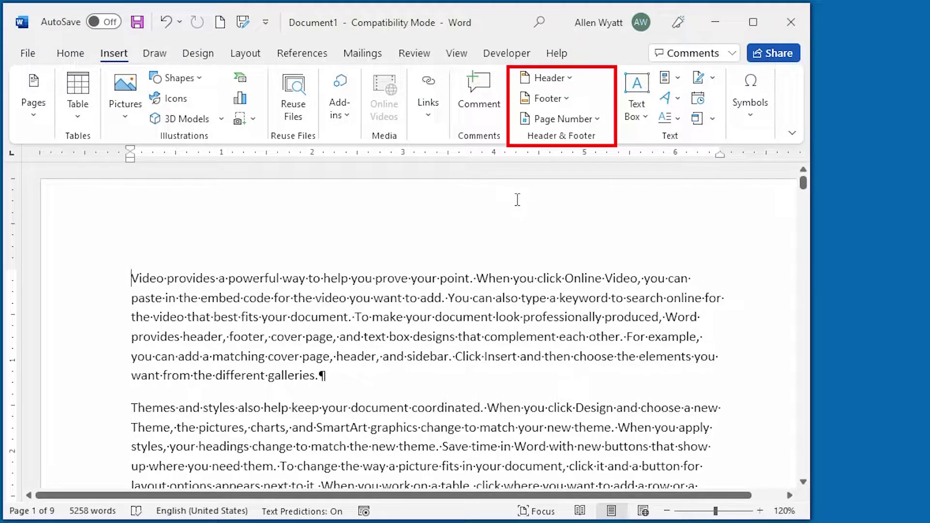
pyautogui.click(573, 79)
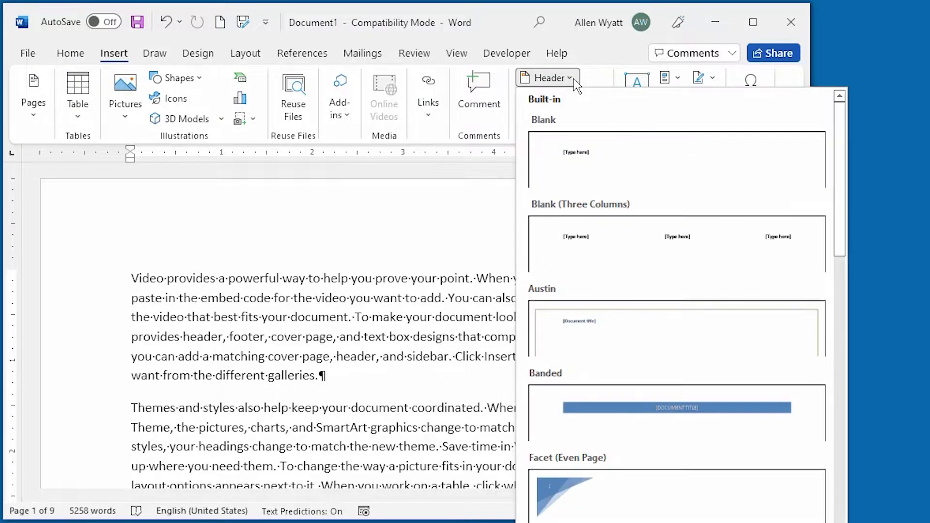
pyautogui.click(573, 78)
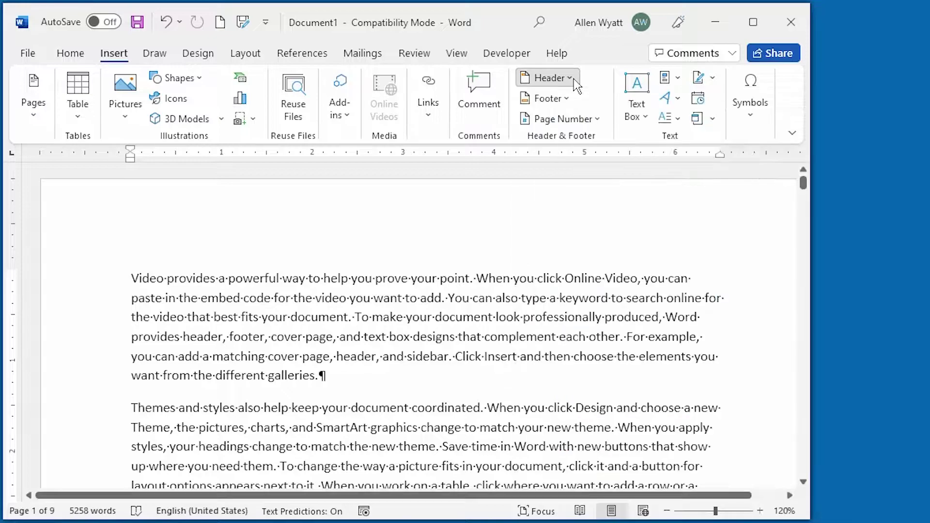
pyautogui.click(564, 99)
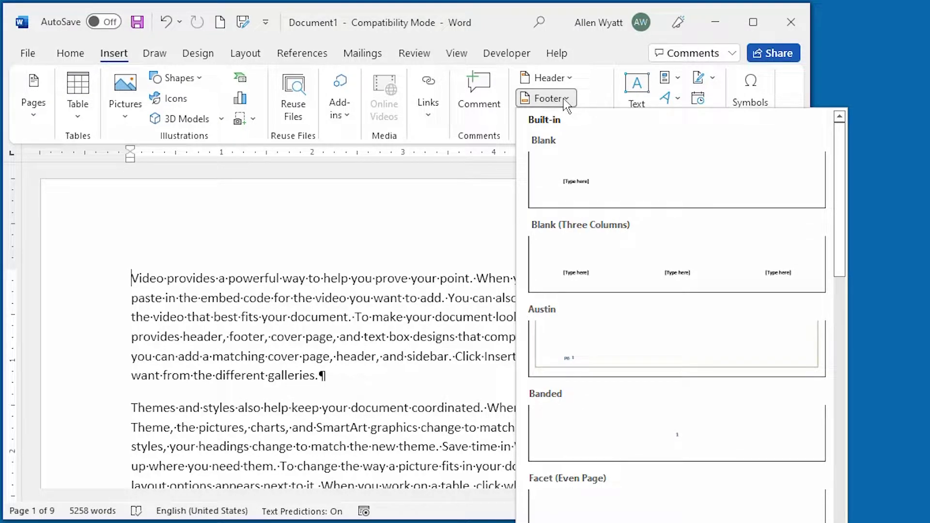
pyautogui.click(565, 99)
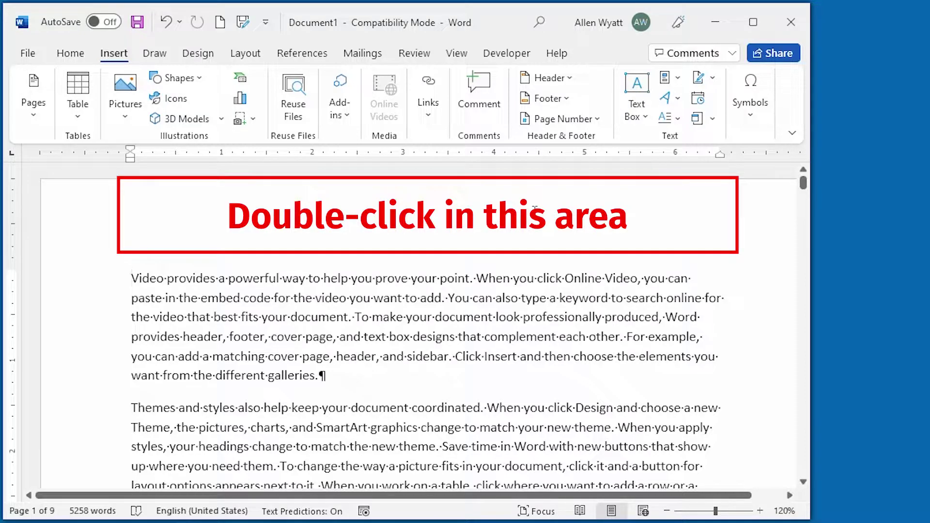
# Step: Open the page's empty header for editing above the dimmed body text
pyautogui.doubleClick(534, 211)
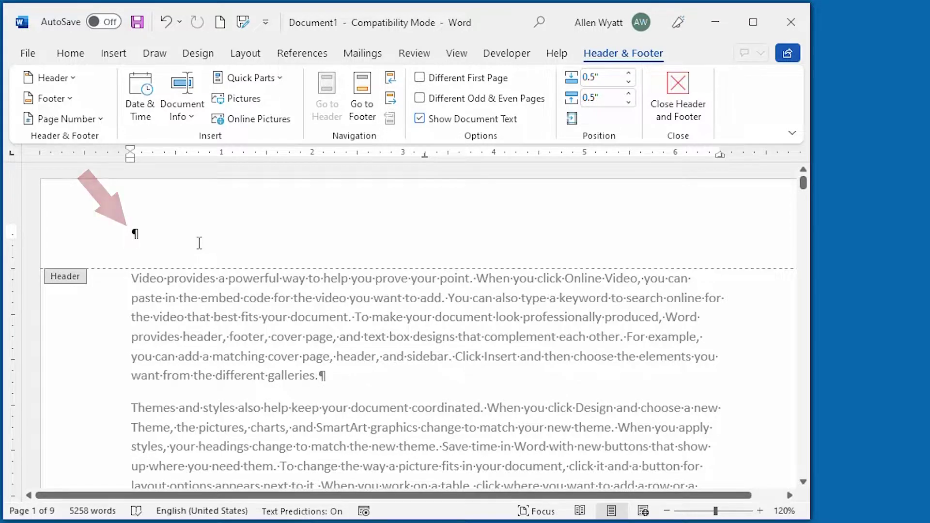
pyautogui.scroll(-5, 198, 242)
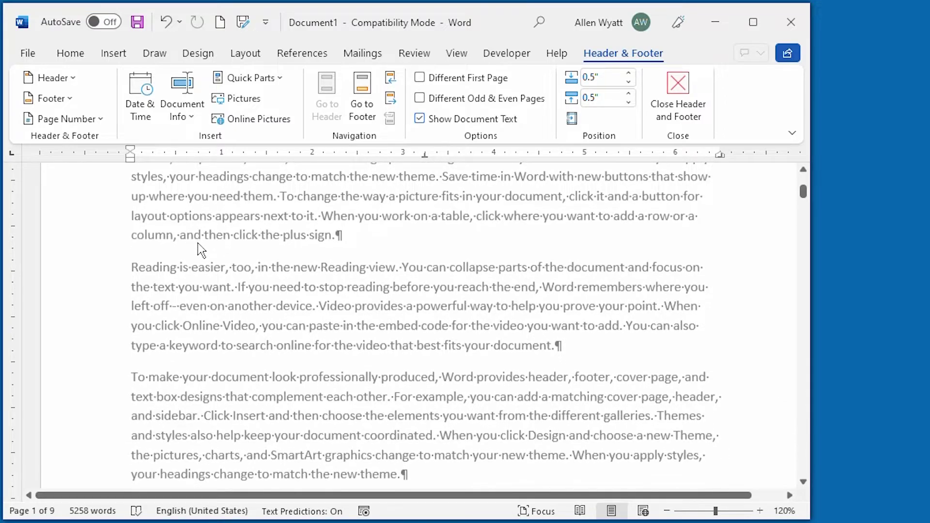
pyautogui.scroll(6, 198, 242)
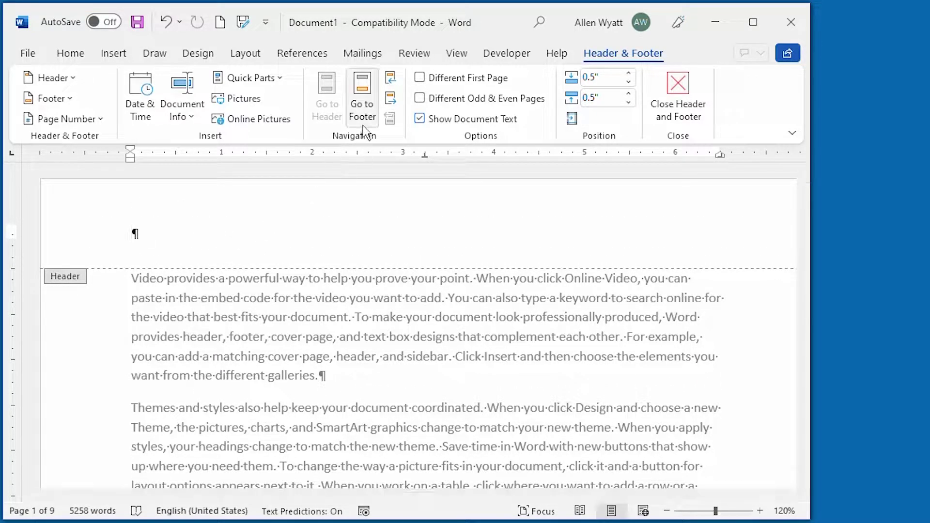
pyautogui.click(365, 89)
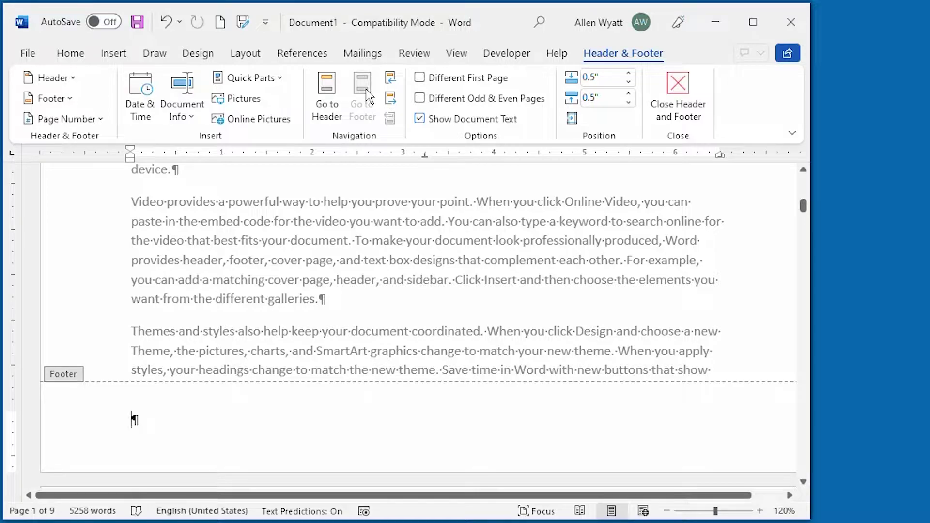
pyautogui.click(327, 90)
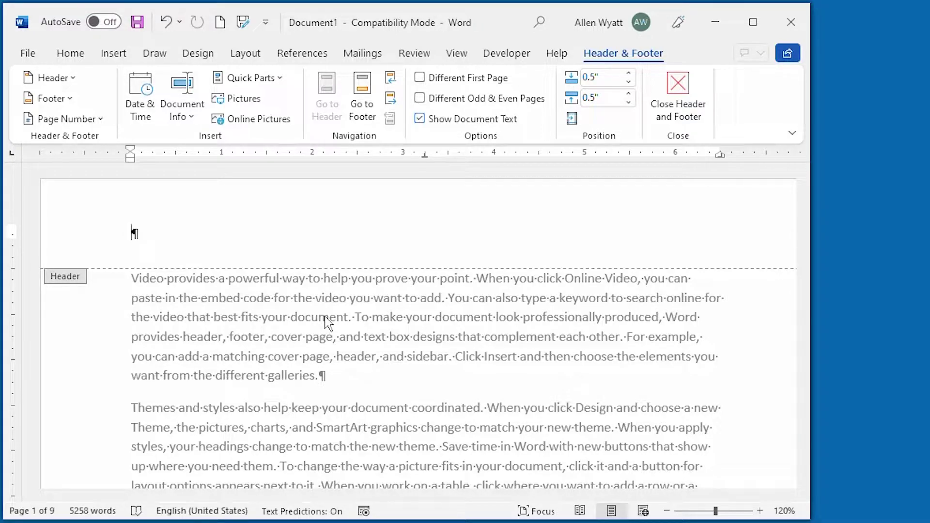
# Step: Type 'Page' in the header and insert an automatic Page number field after it
pyautogui.write('Page')
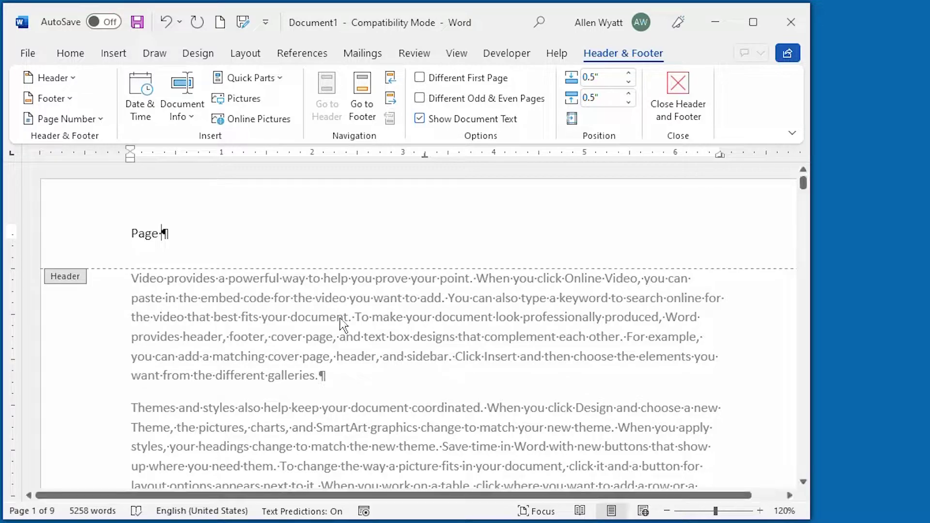
pyautogui.click(281, 78)
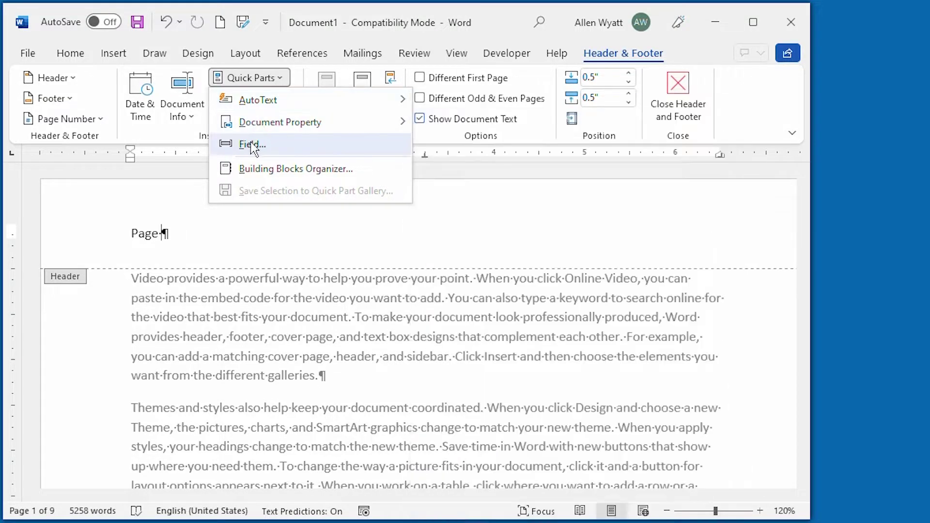
pyautogui.click(251, 144)
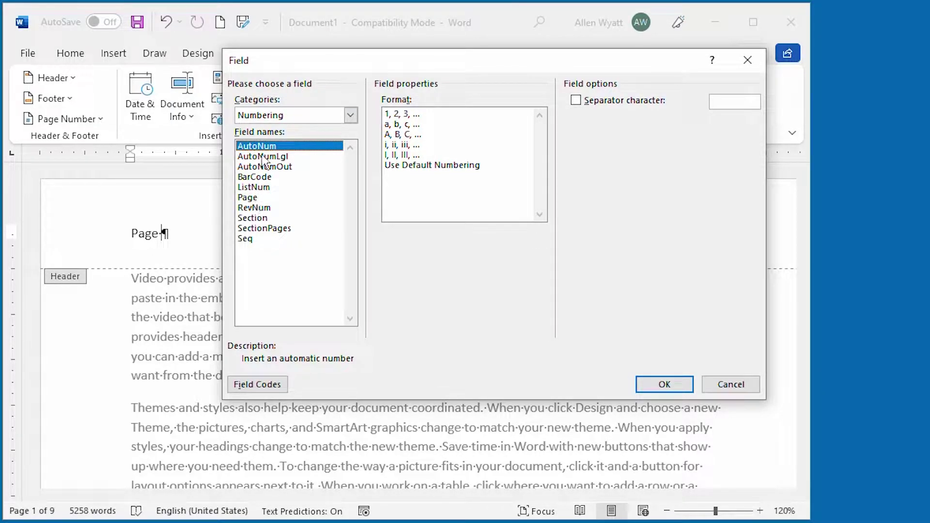
pyautogui.click(250, 198)
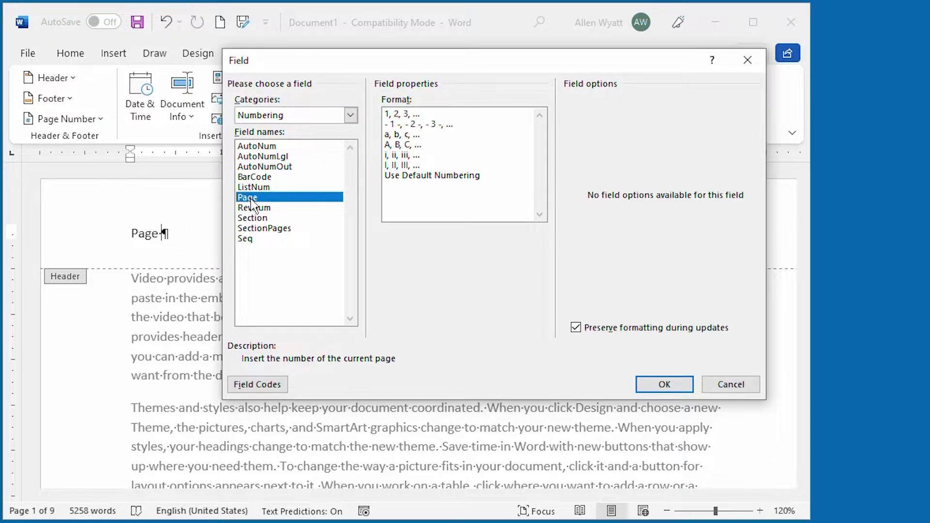
pyautogui.click(663, 384)
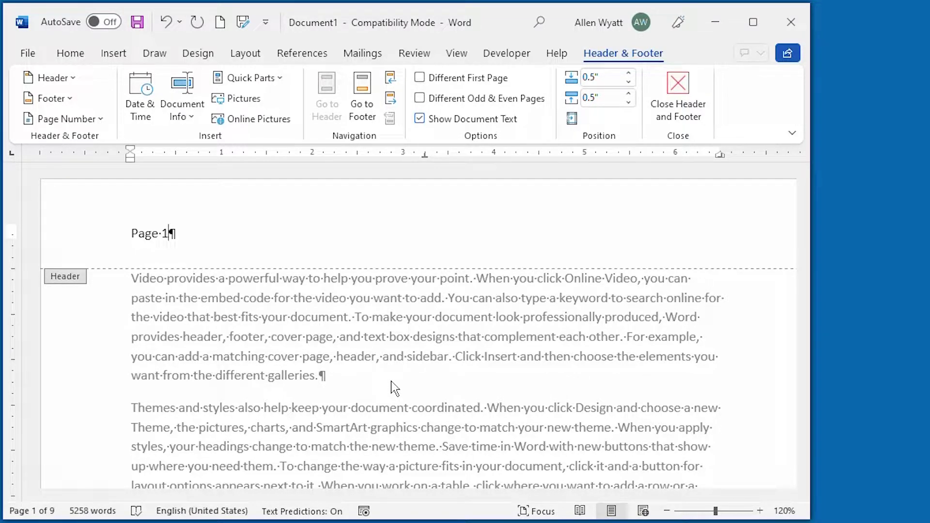
# Step: Set the Page 1 header line to 9-point font size
pyautogui.press('Home')
pyautogui.hotkey('shift', 'End')
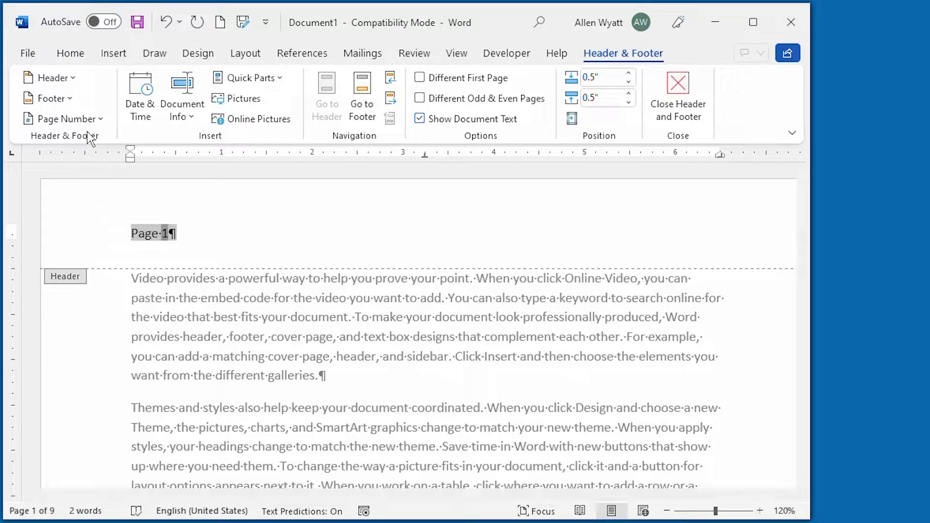
pyautogui.click(69, 56)
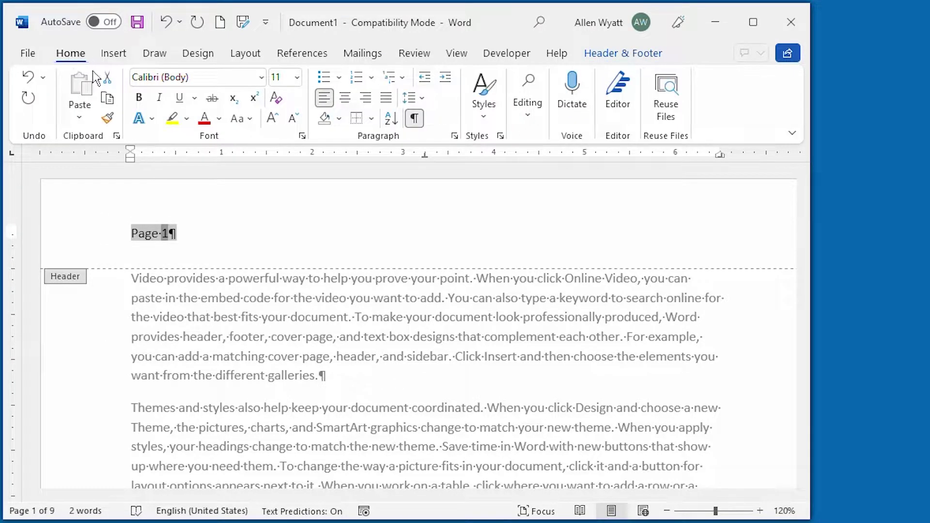
pyautogui.click(296, 77)
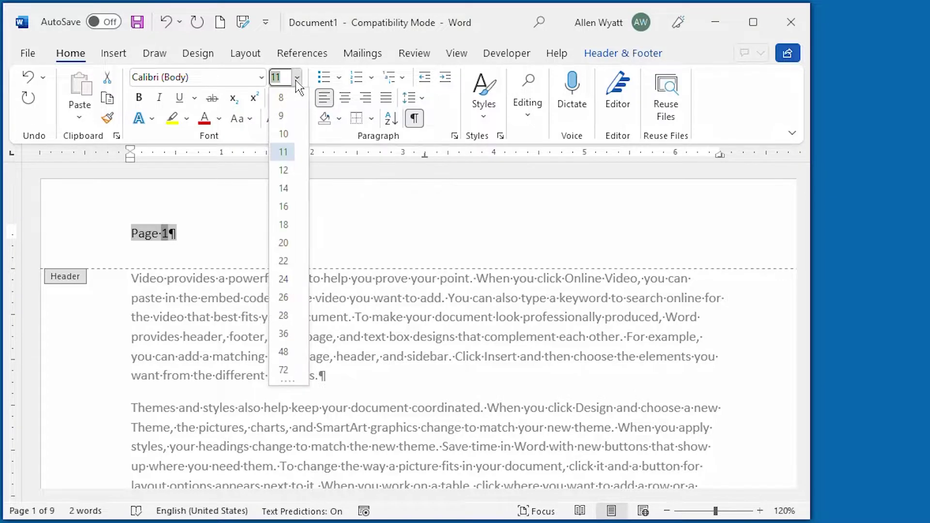
pyautogui.click(280, 114)
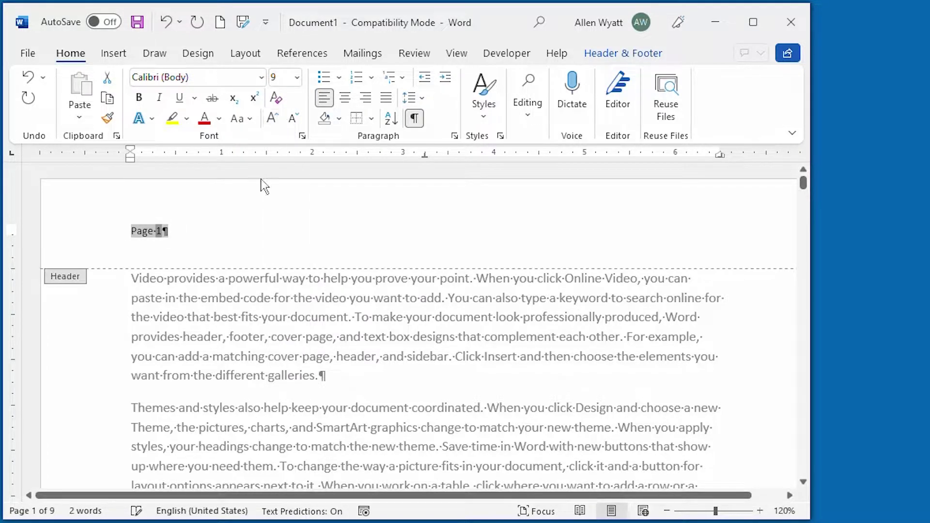
pyautogui.click(143, 233)
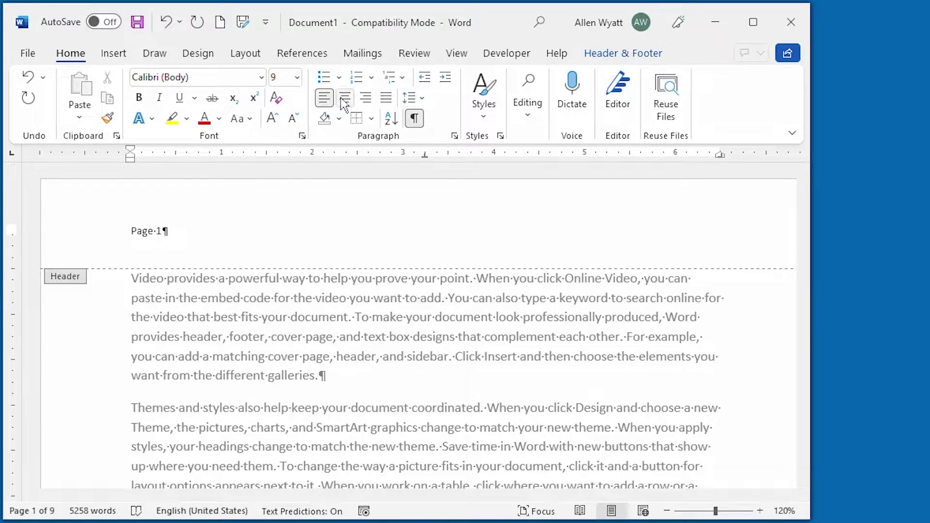
# Step: Right-align the Page 1 header and make it italic
pyautogui.click(367, 98)
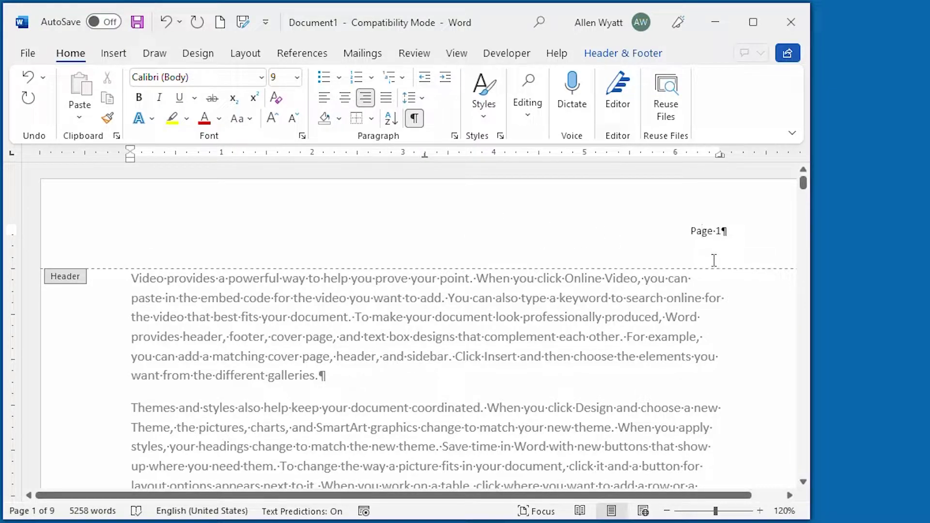
pyautogui.doubleClick(698, 230)
pyautogui.hotkey('shift', 'End')
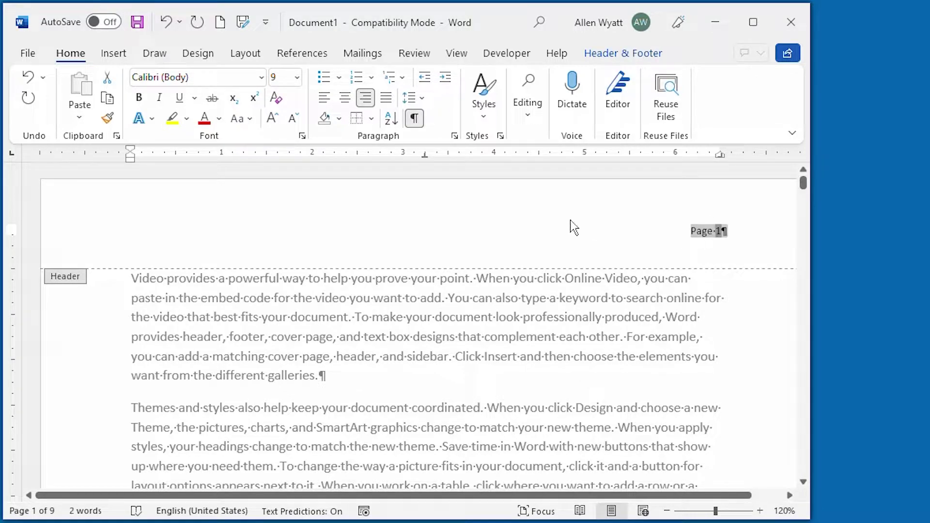
pyautogui.click(161, 98)
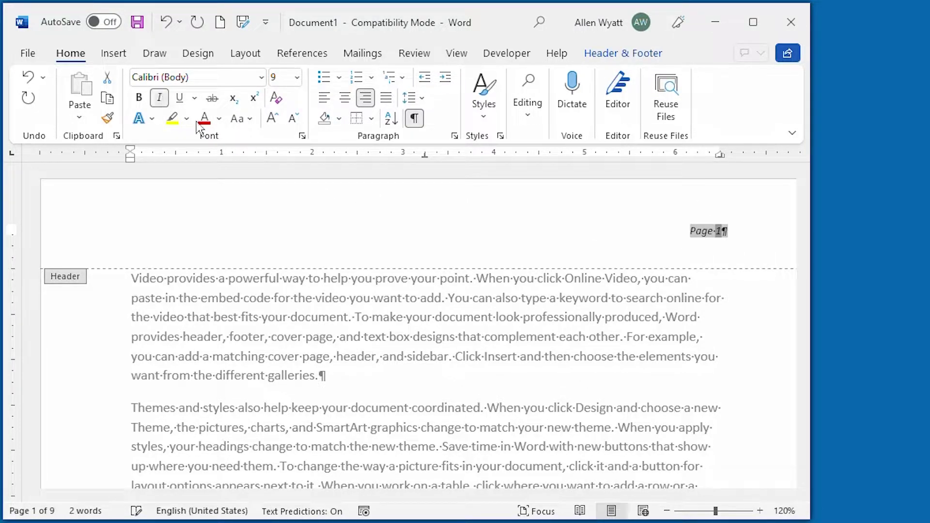
pyautogui.click(700, 239)
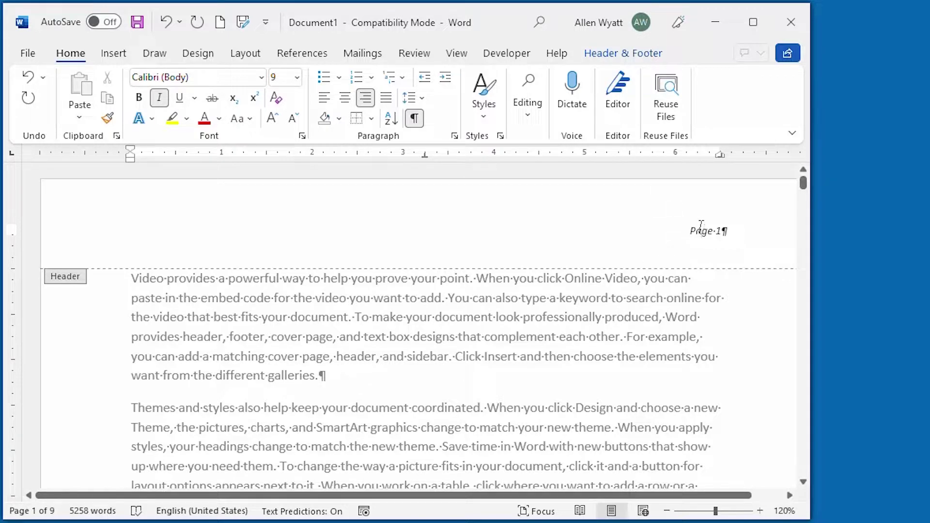
pyautogui.click(647, 57)
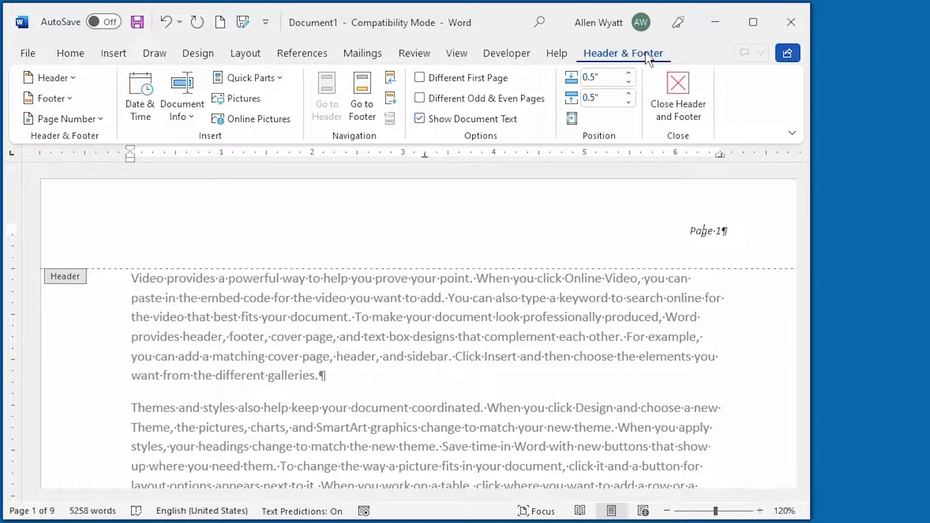
# Step: Leave the header, scroll to page 3, and open its 'Page 3' header for editing
pyautogui.click(686, 103)
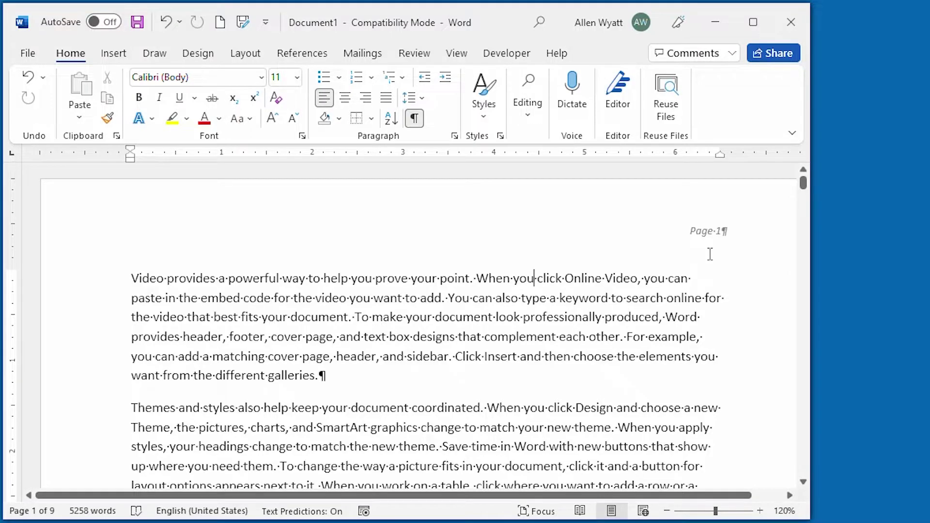
pyautogui.scroll(-10, 710, 254)
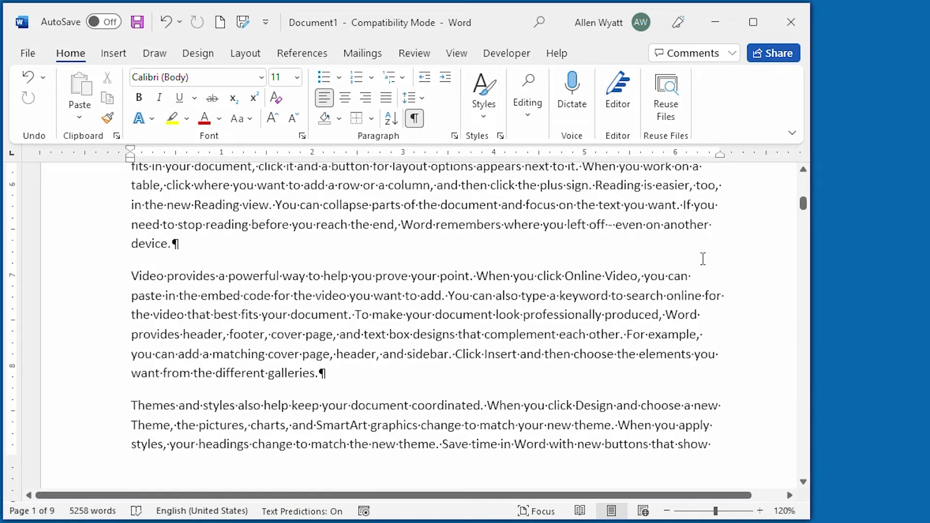
pyautogui.scroll(-7, 703, 259)
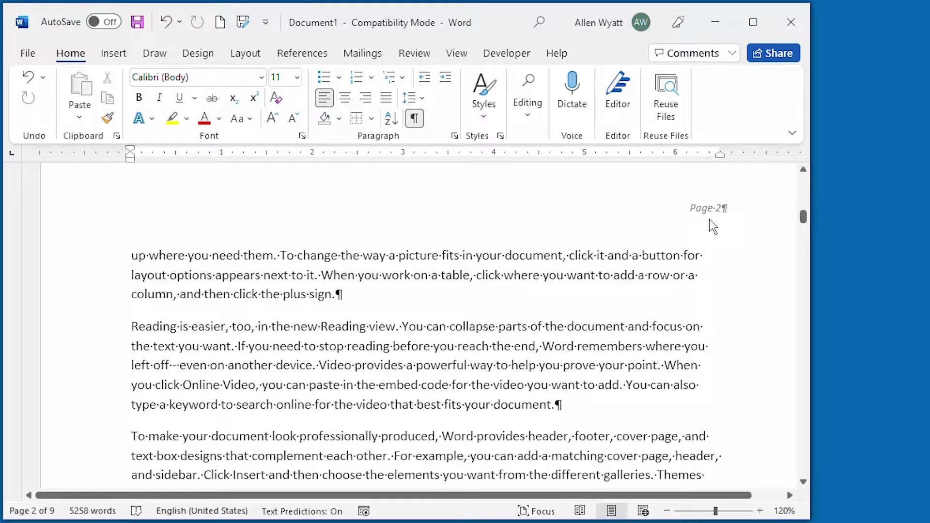
pyautogui.scroll(-9, 706, 224)
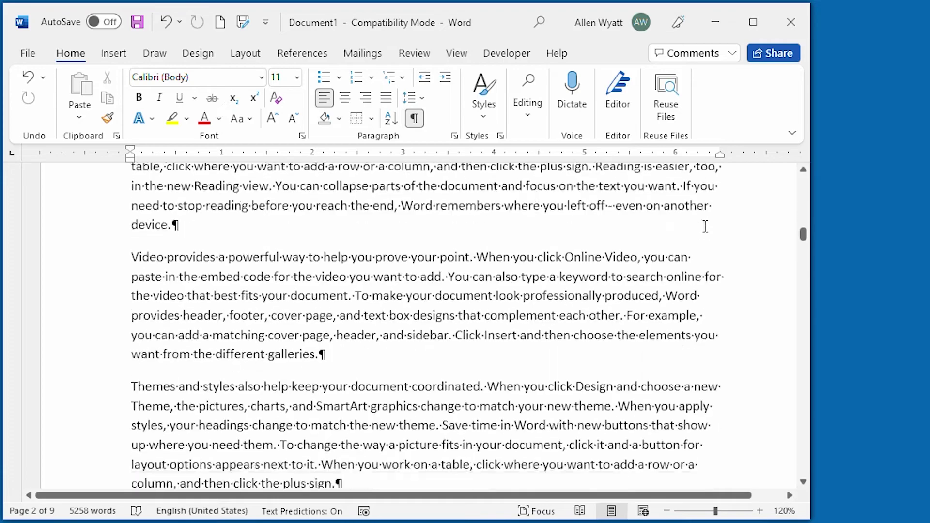
pyautogui.scroll(-5, 702, 230)
pyautogui.scroll(-2, 690, 264)
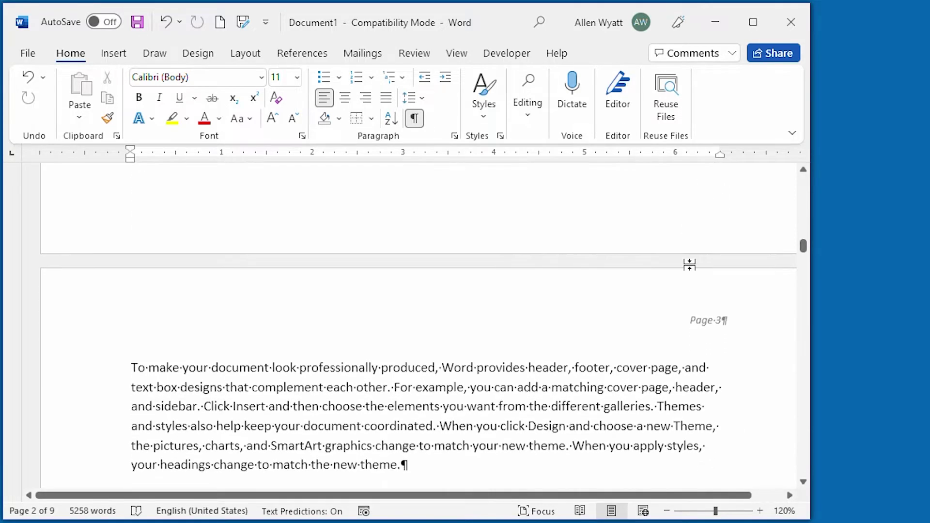
pyautogui.doubleClick(702, 321)
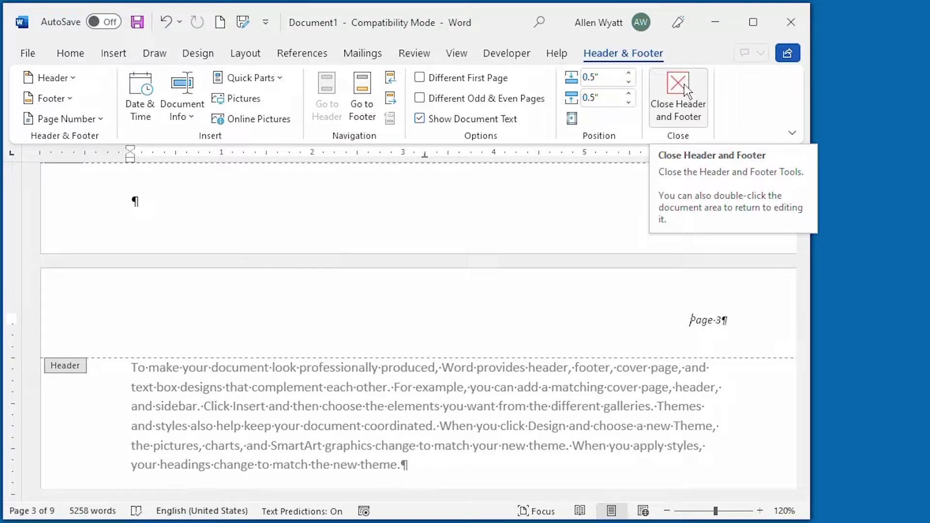
pyautogui.click(684, 85)
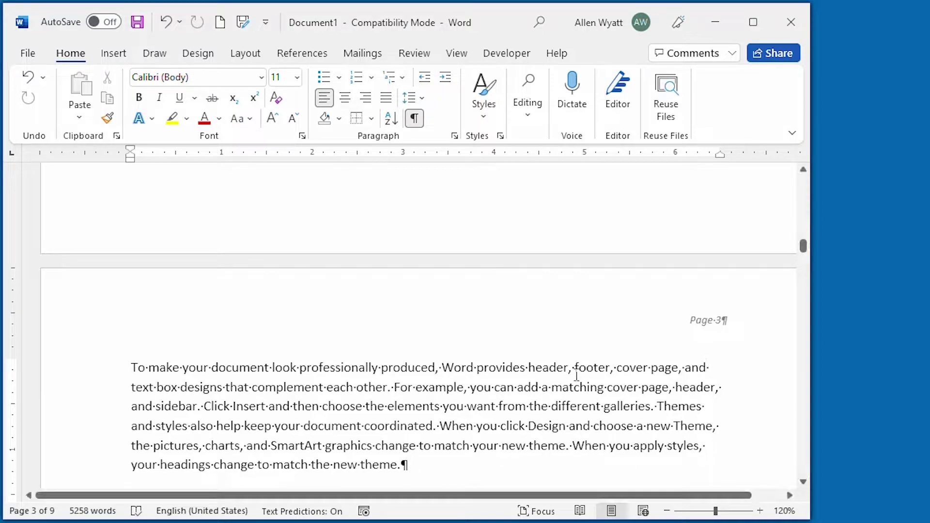
# Step: Raise the page 3 header's distance from top to 1.3" and add an empty paragraph below it
pyautogui.doubleClick(711, 324)
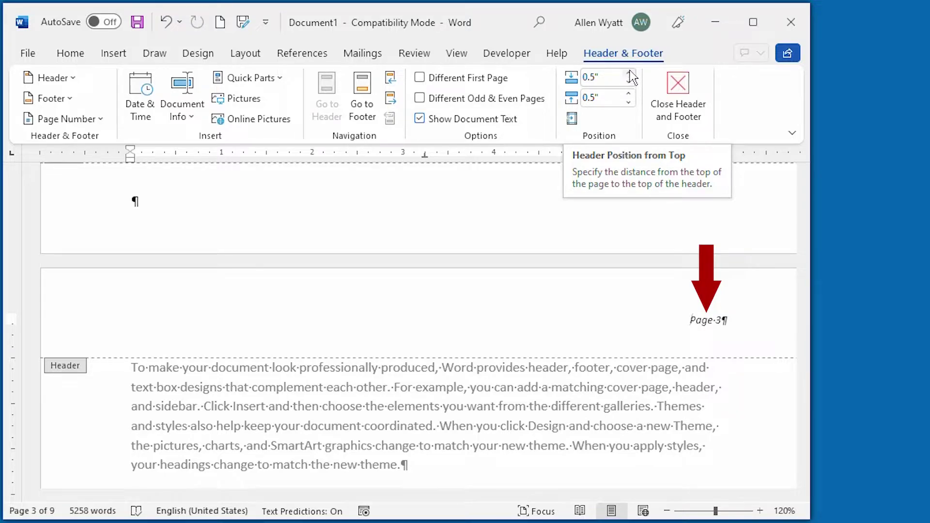
pyautogui.click(631, 74)
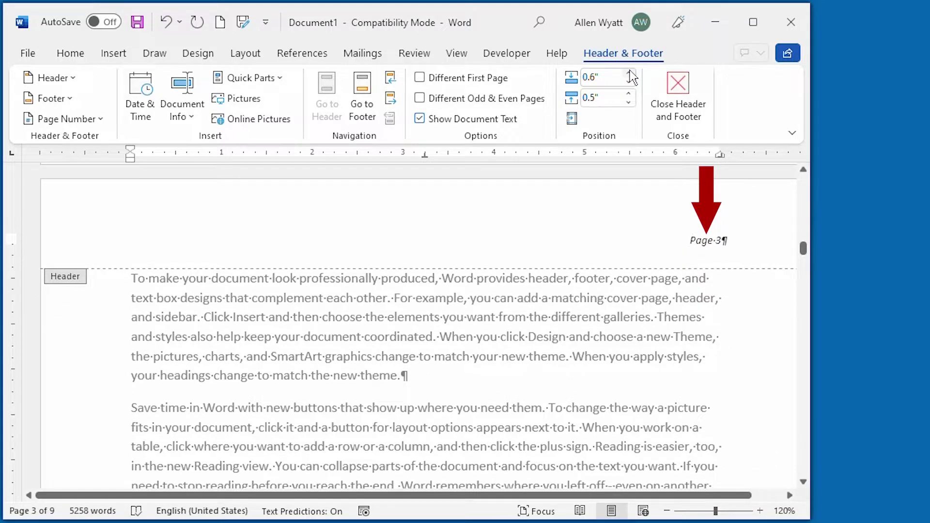
pyautogui.click(630, 74)
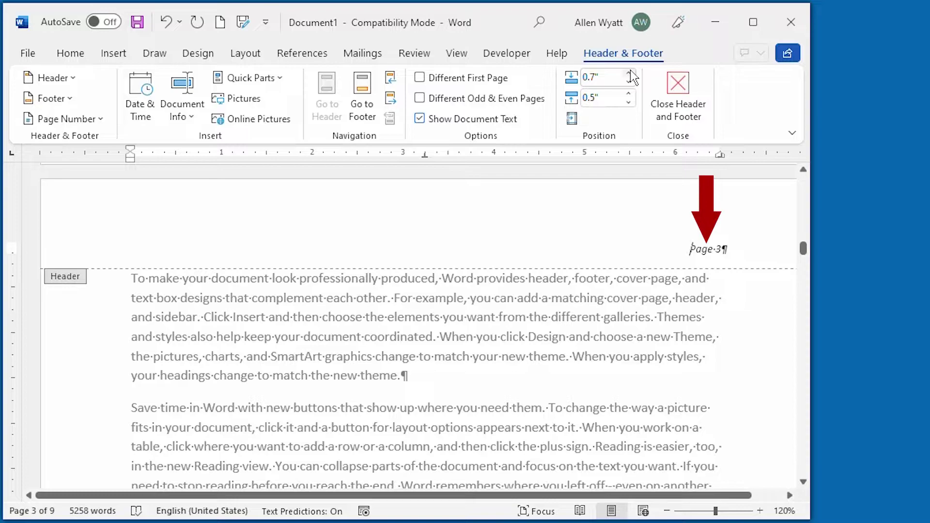
pyautogui.click(631, 73)
pyautogui.click(630, 73)
pyautogui.click(629, 73)
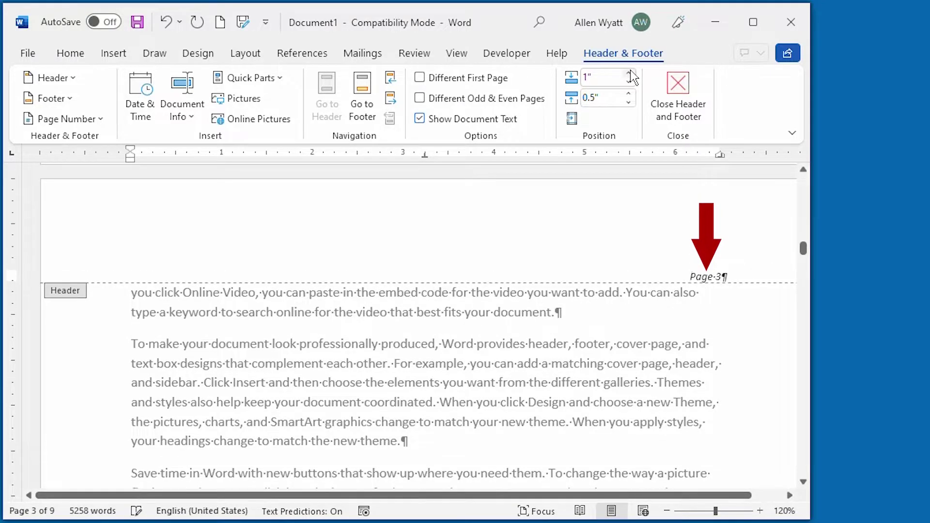
pyautogui.click(630, 73)
pyautogui.click(630, 73)
pyautogui.click(630, 73)
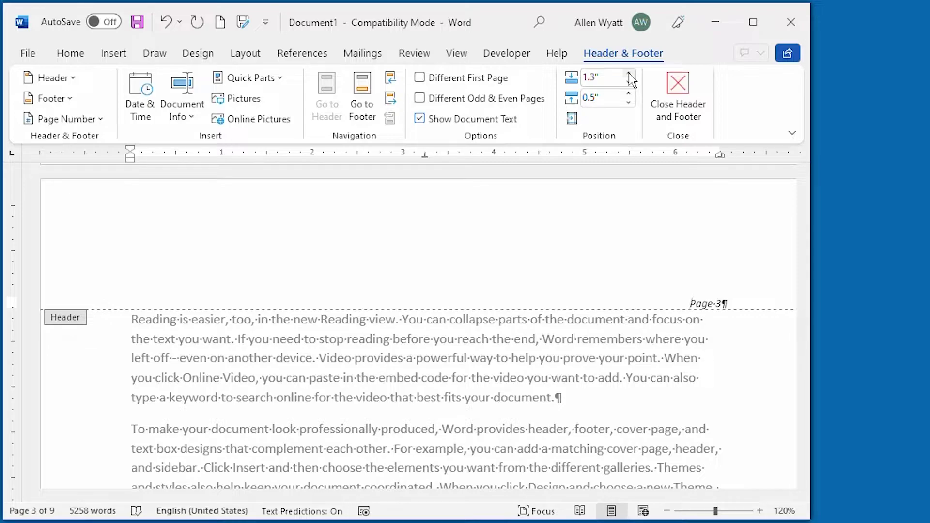
pyautogui.press('Return')
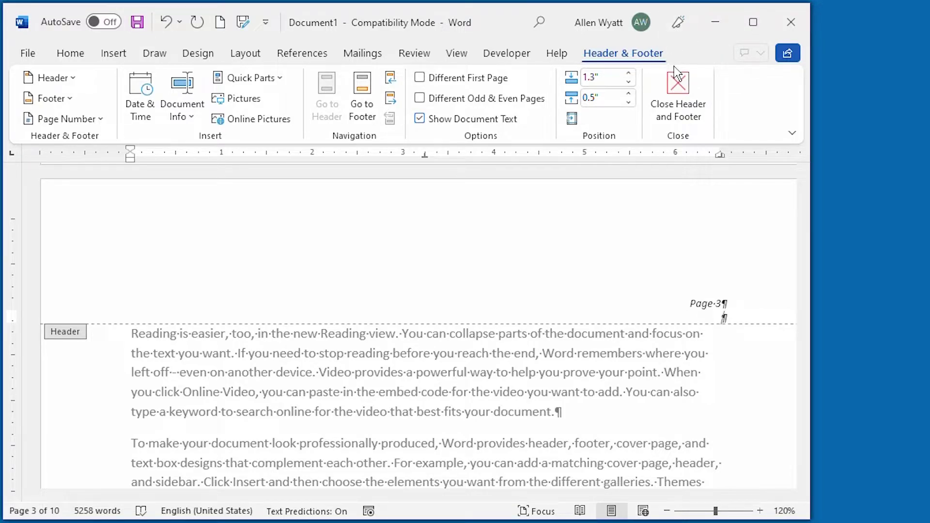
pyautogui.click(251, 57)
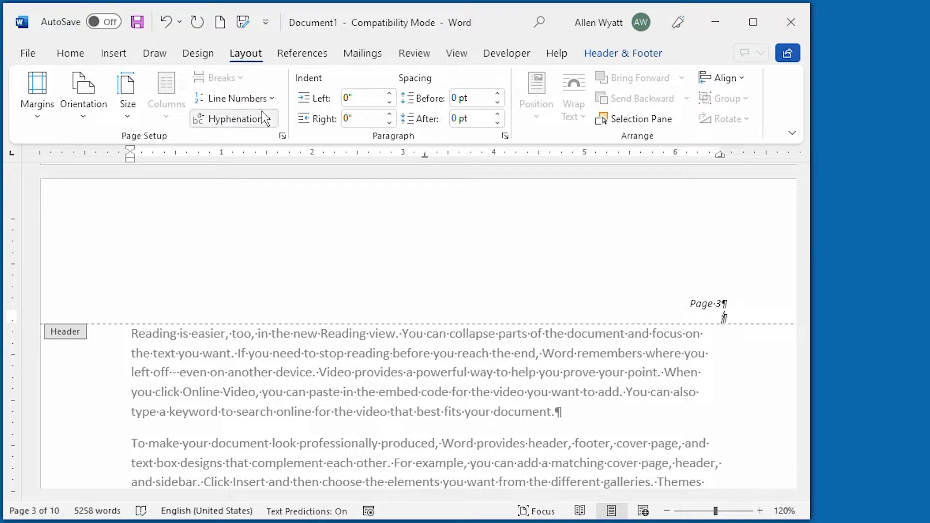
pyautogui.click(282, 137)
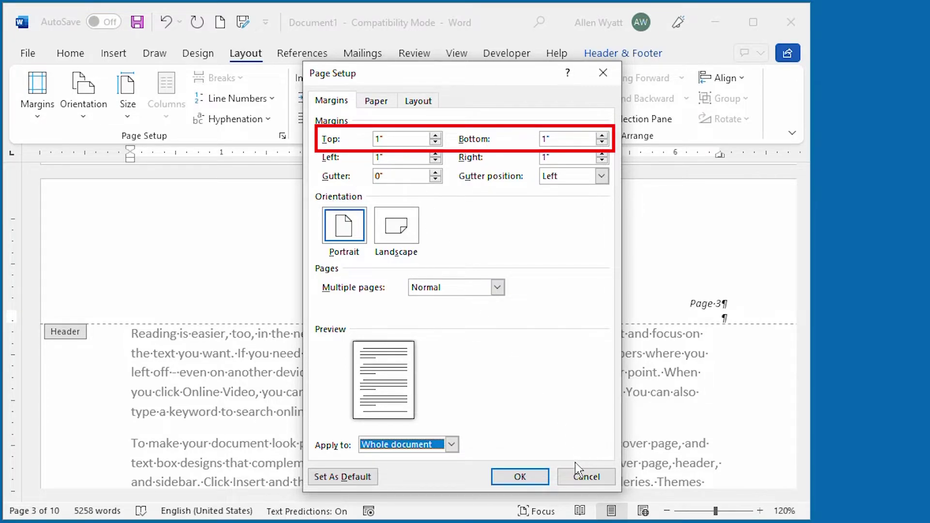
pyautogui.click(578, 478)
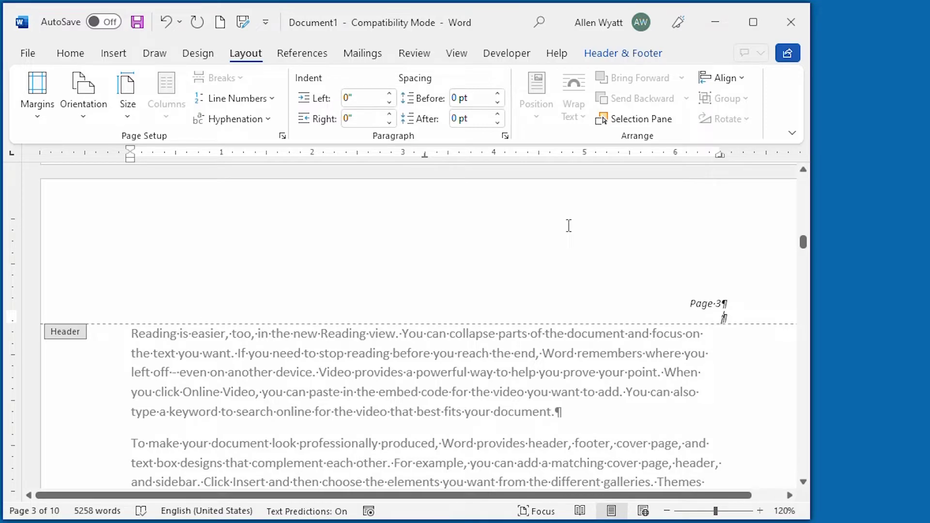
pyautogui.click(651, 54)
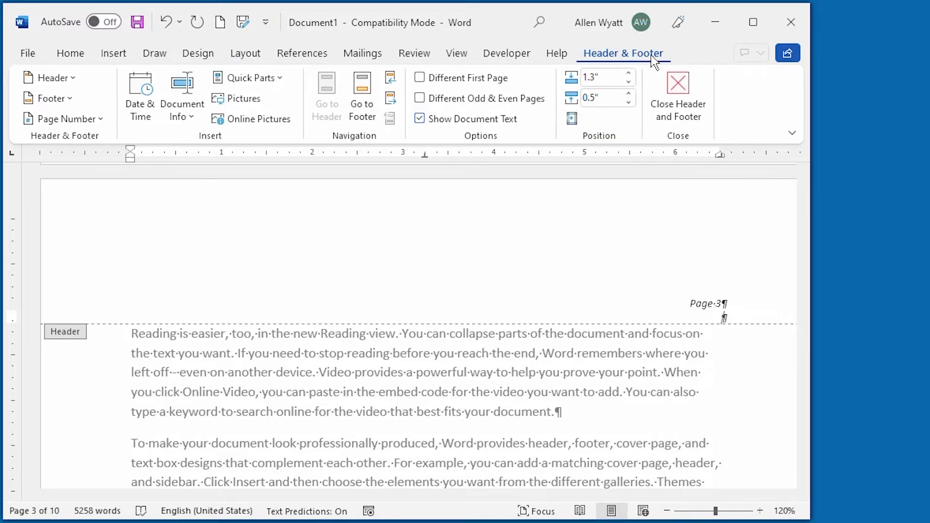
# Step: Return Header from Top to 0.5" and delete the empty paragraph below 'Page 3'
pyautogui.click(629, 84)
pyautogui.click(629, 83)
pyautogui.click(629, 83)
pyautogui.click(629, 83)
pyautogui.click(628, 83)
pyautogui.click(629, 83)
pyautogui.click(628, 82)
pyautogui.click(628, 82)
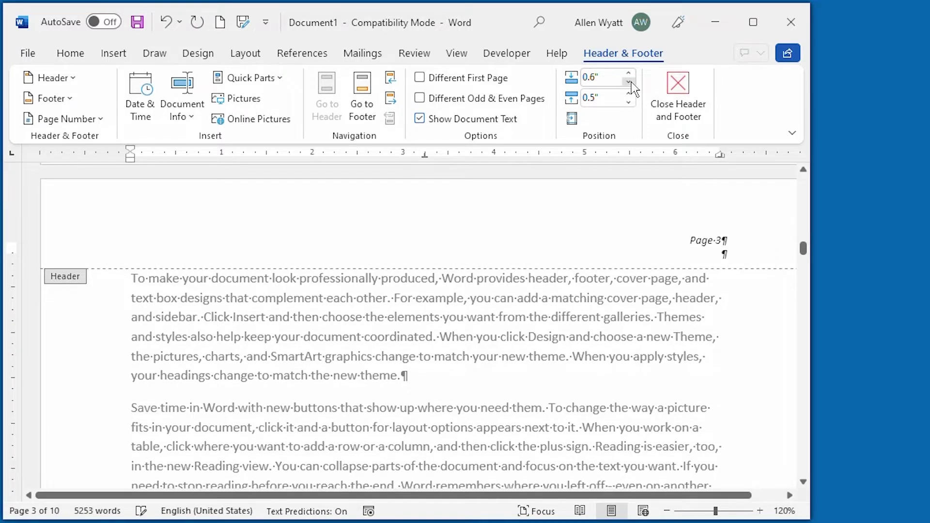
pyautogui.click(631, 82)
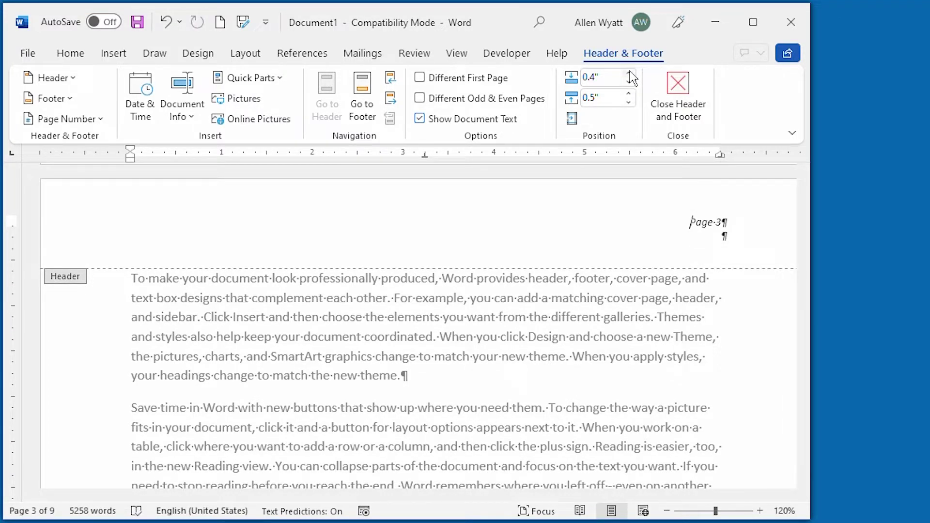
pyautogui.click(630, 74)
pyautogui.press('End')
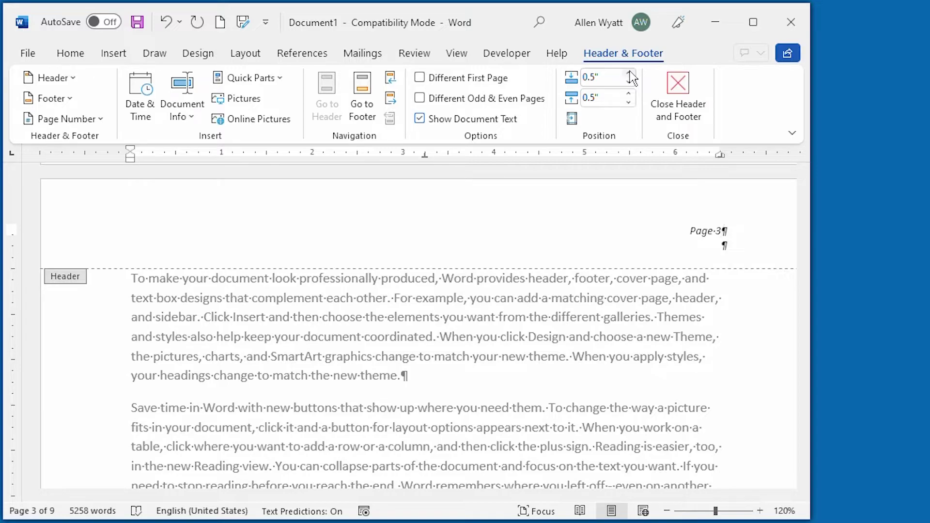
pyautogui.press('Delete')
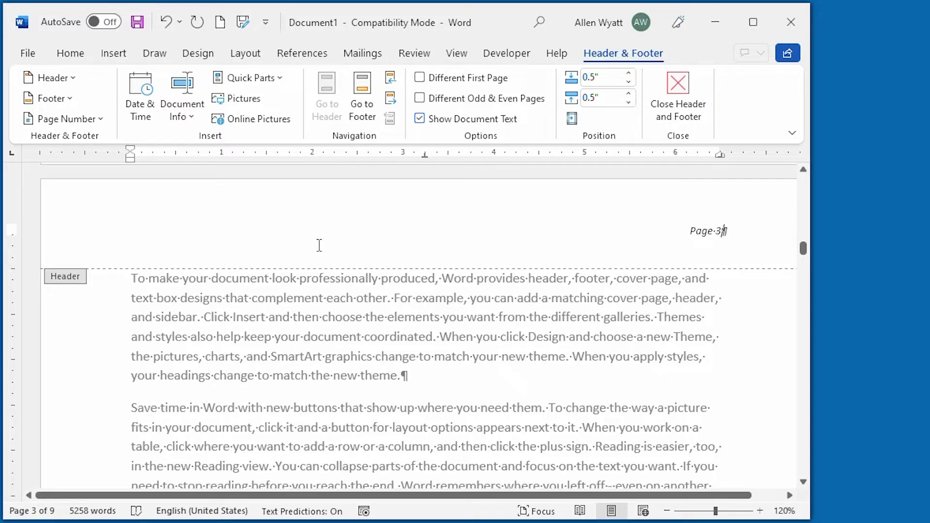
# Step: Remove the header from the document, close header editing, then reopen the empty header area
pyautogui.click(74, 79)
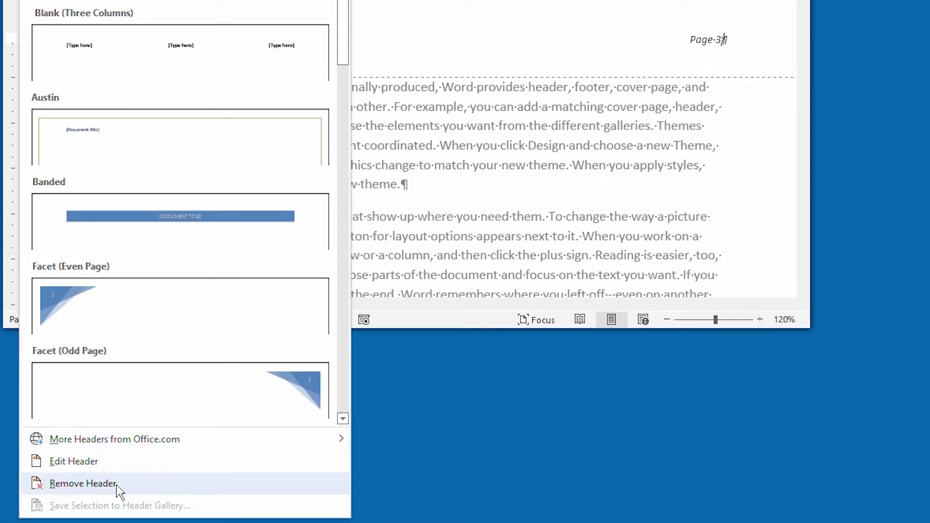
pyautogui.click(111, 484)
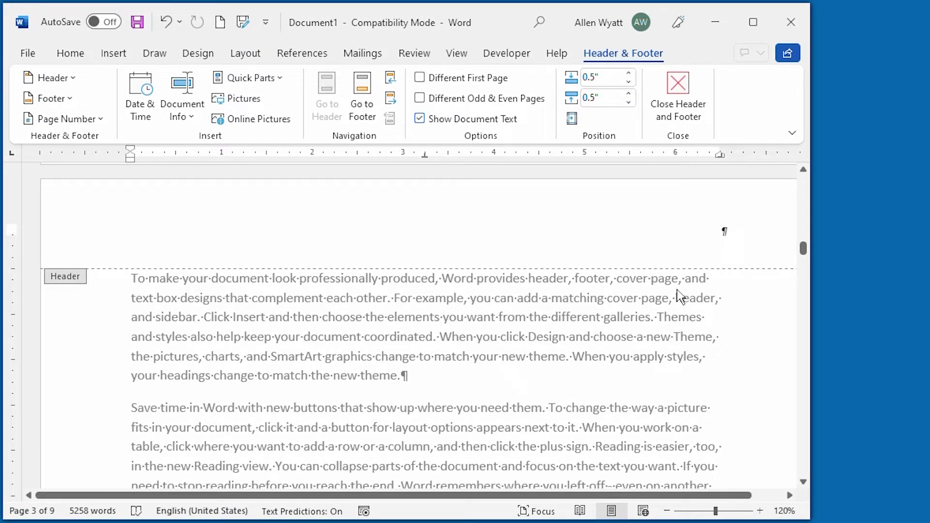
pyautogui.click(673, 90)
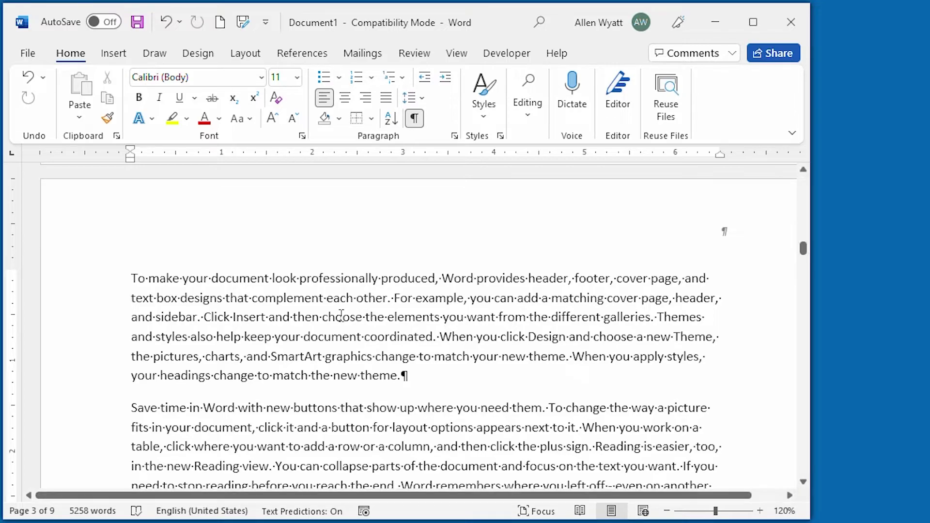
pyautogui.doubleClick(723, 236)
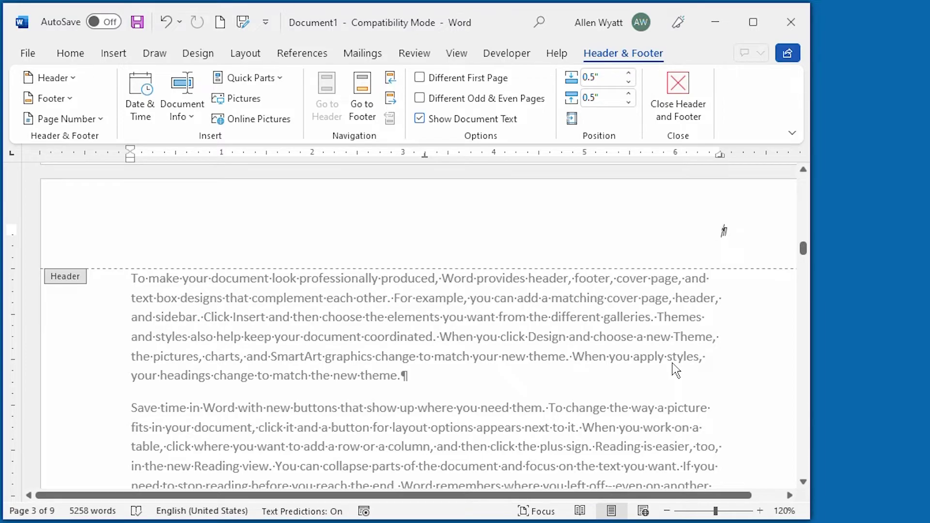
# Step: Restore the 'Page 3' text, strip its italic and right alignment, then delete it
pyautogui.write('Page 3')
pyautogui.hotkey('ctrl', 'a')
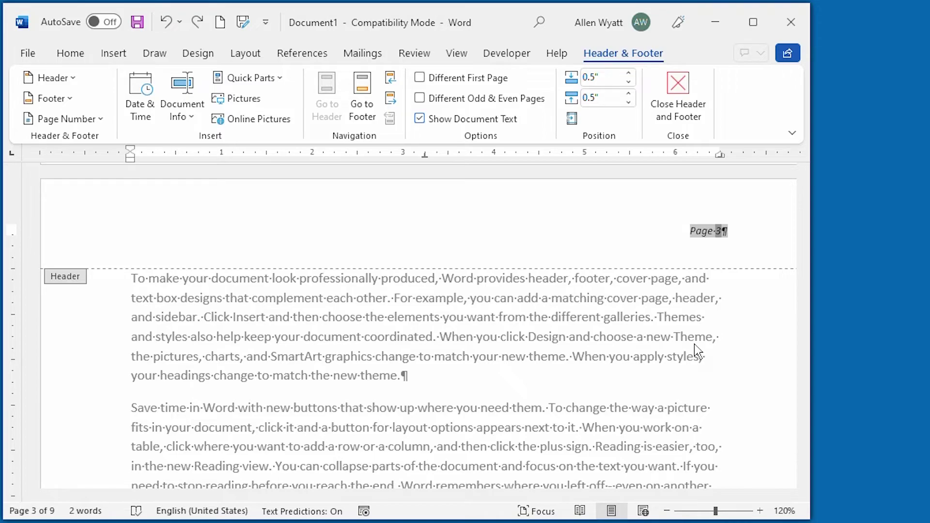
pyautogui.hotkey('ctrl', 'space')
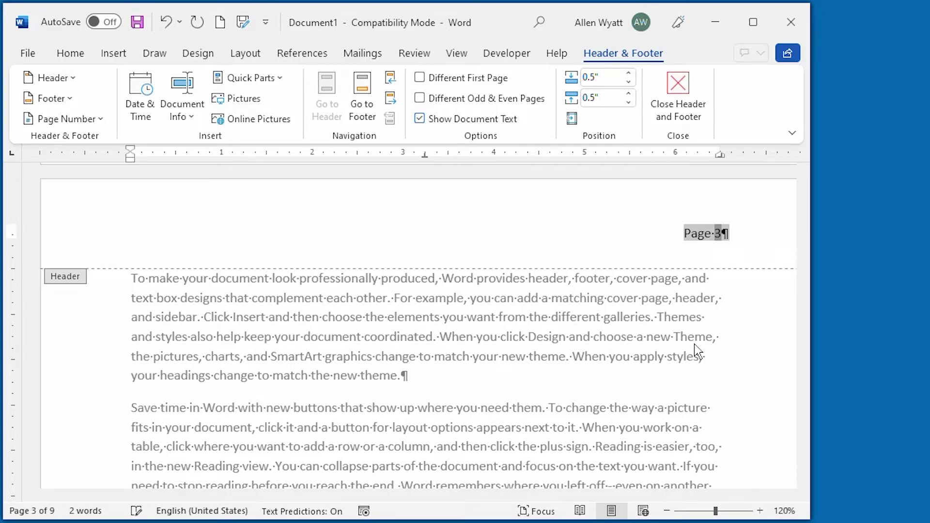
pyautogui.hotkey('ctrl', 'q')
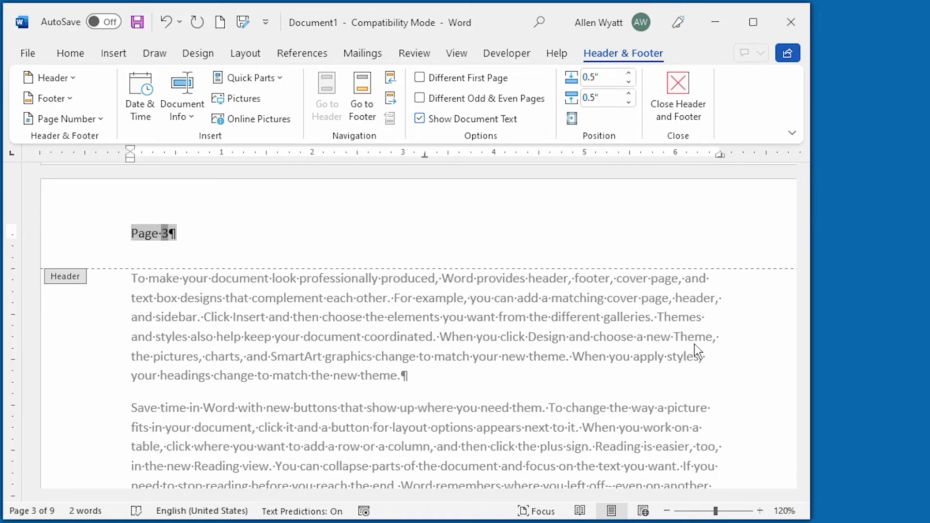
pyautogui.press('Delete')
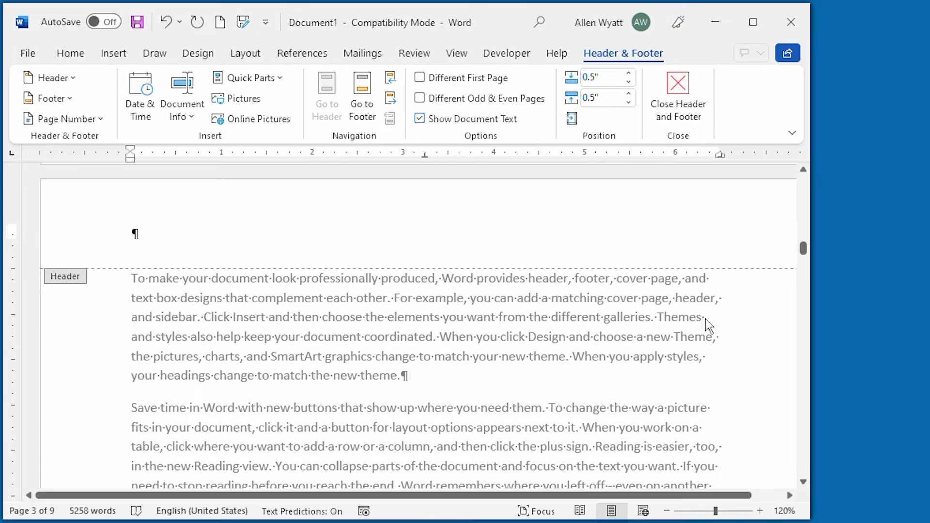
# Step: Close header editing to resume normal body editing on page 3
pyautogui.click(681, 83)
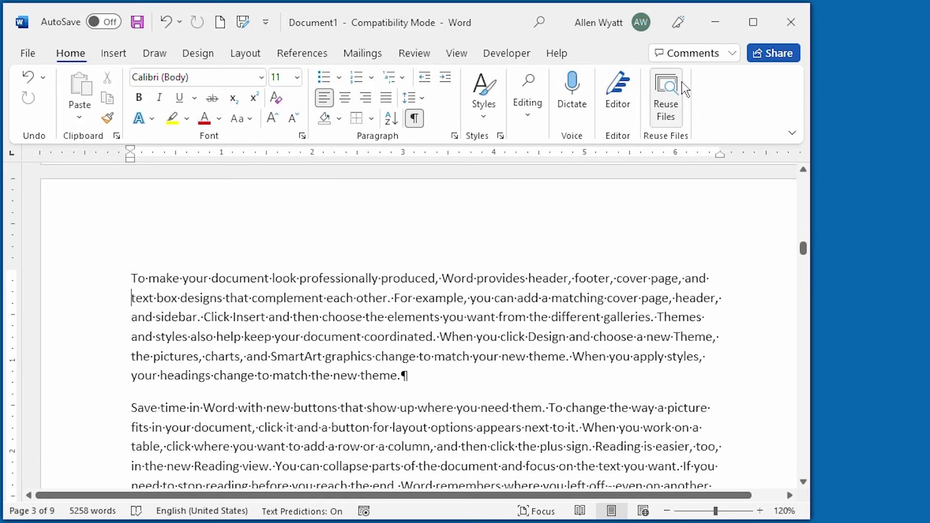